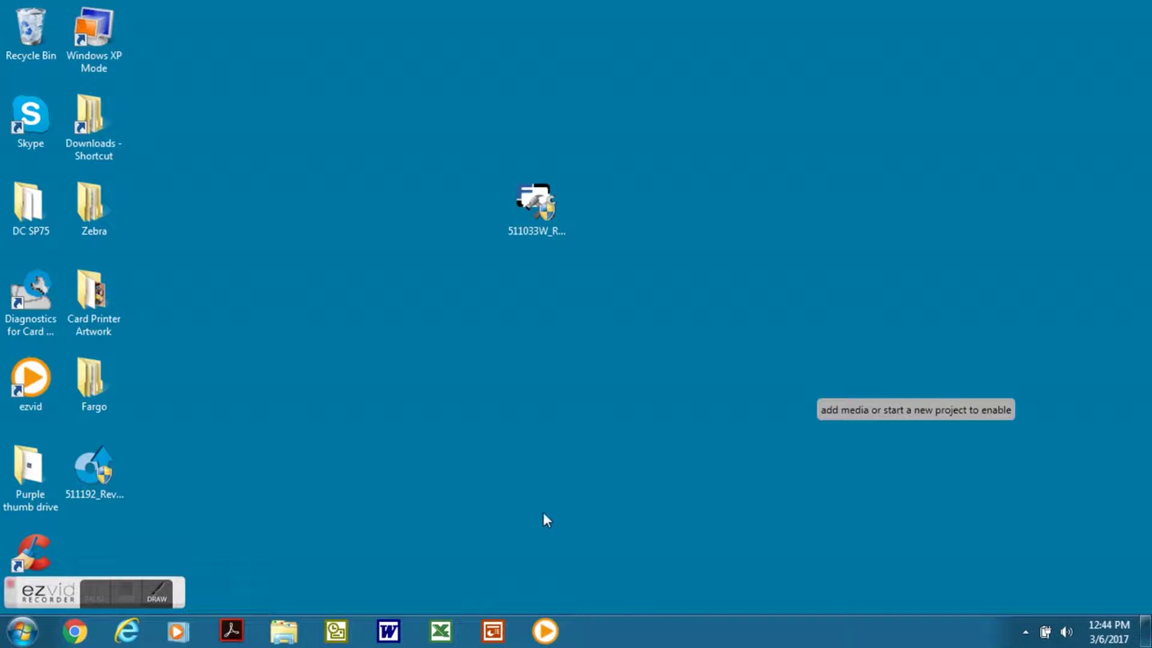
- Launch Word and create a new blank document
click(389, 633)
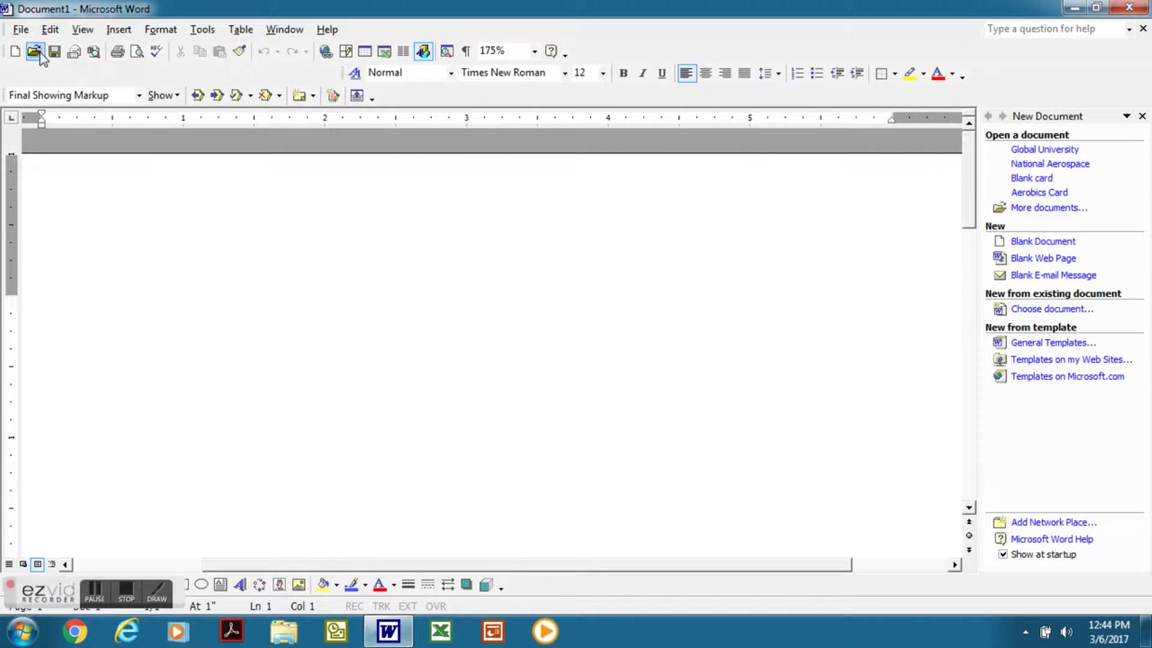
click(22, 31)
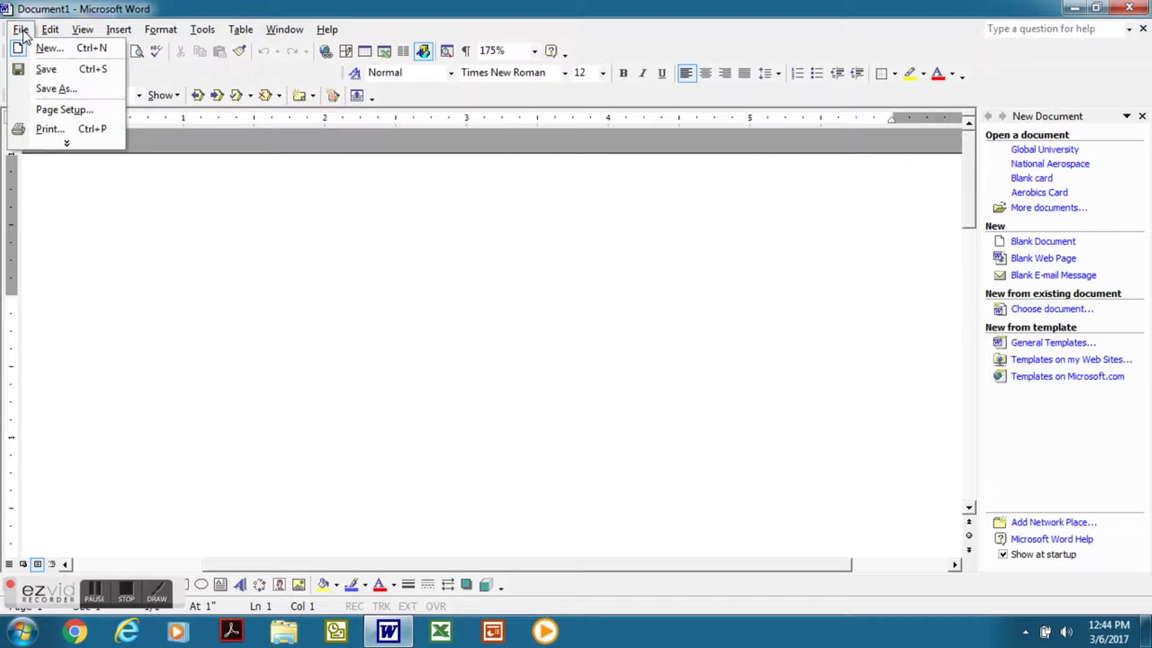
click(50, 48)
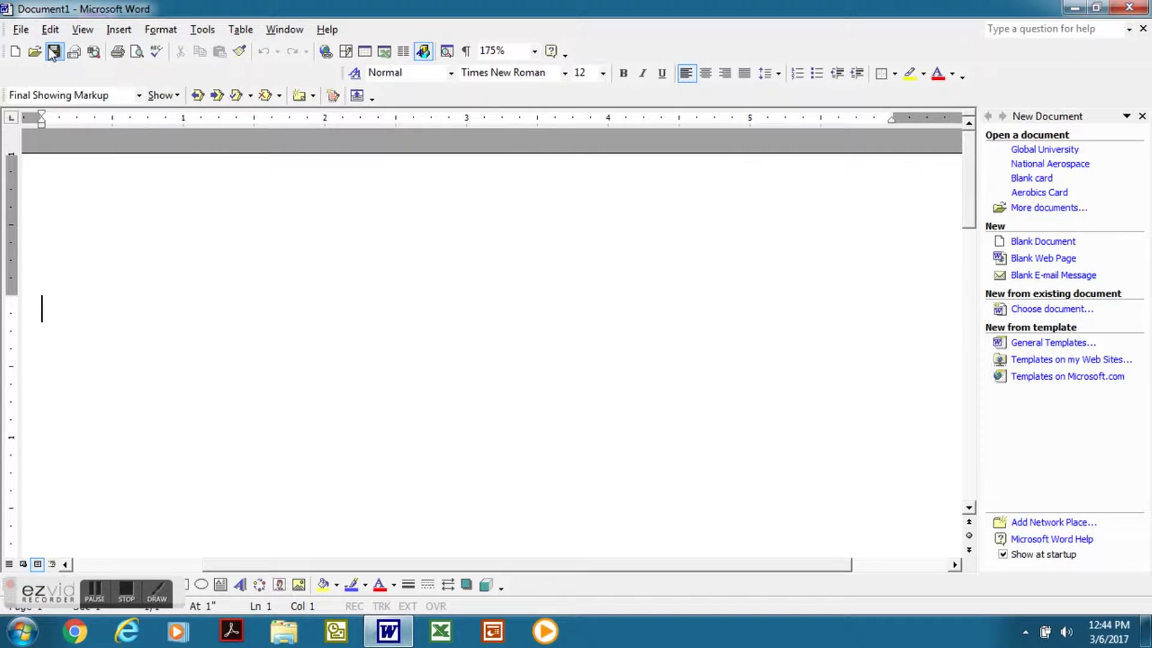
click(21, 28)
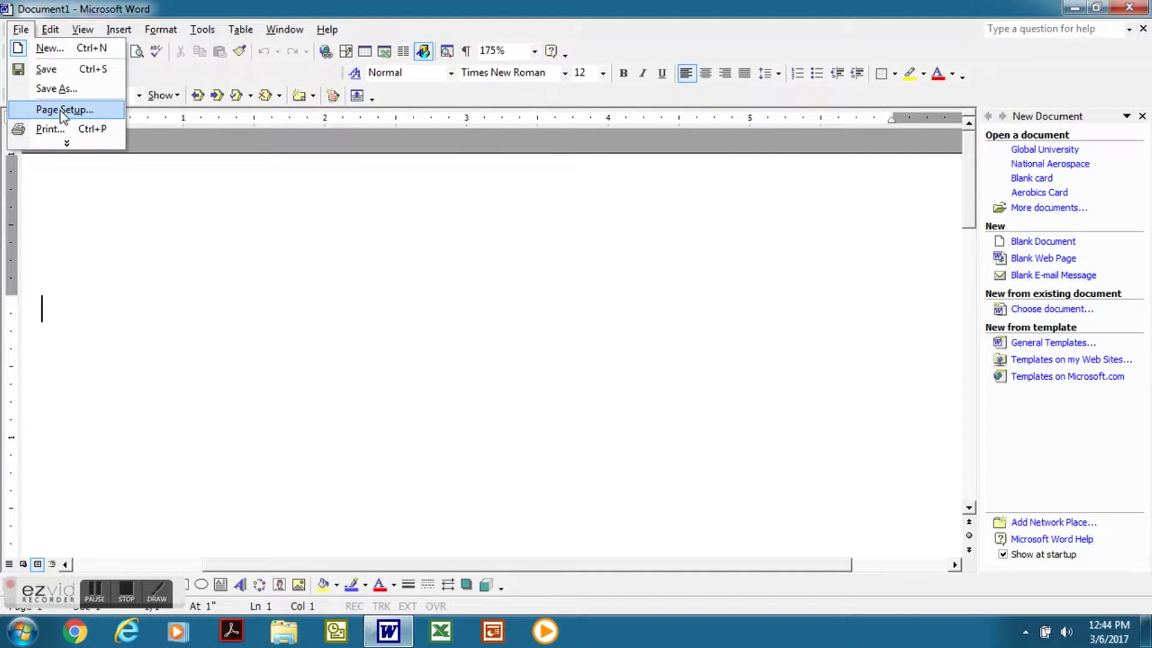
click(60, 110)
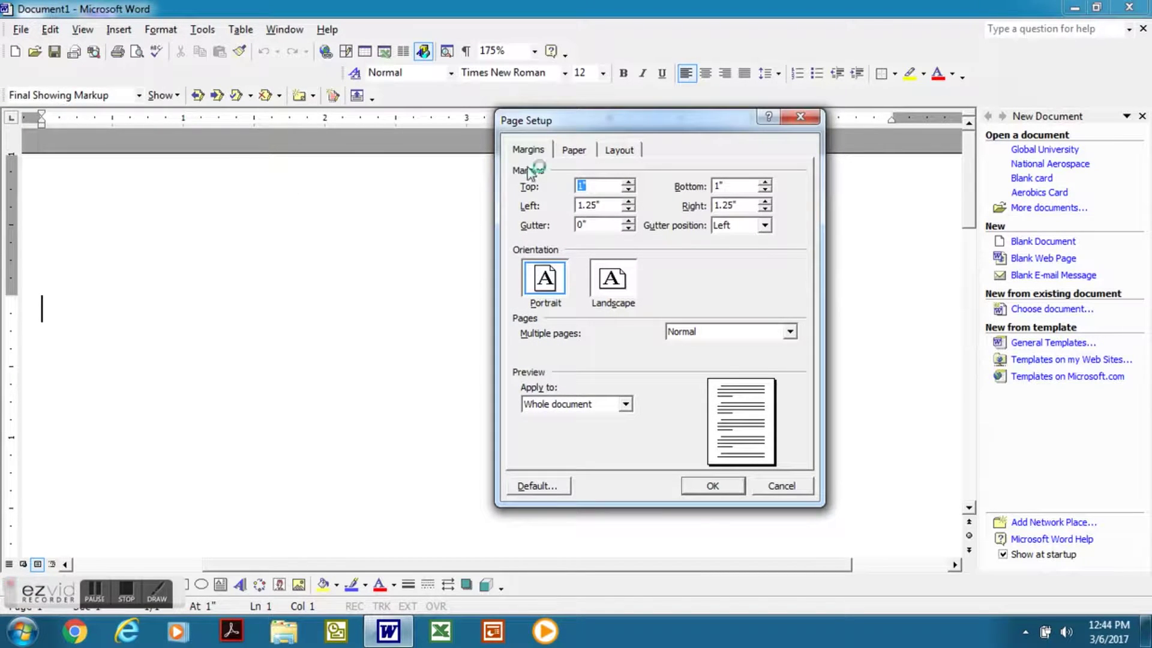
- Choose the CR-80 (2.2 × 3.45 in) paper size in Page Setup
click(575, 152)
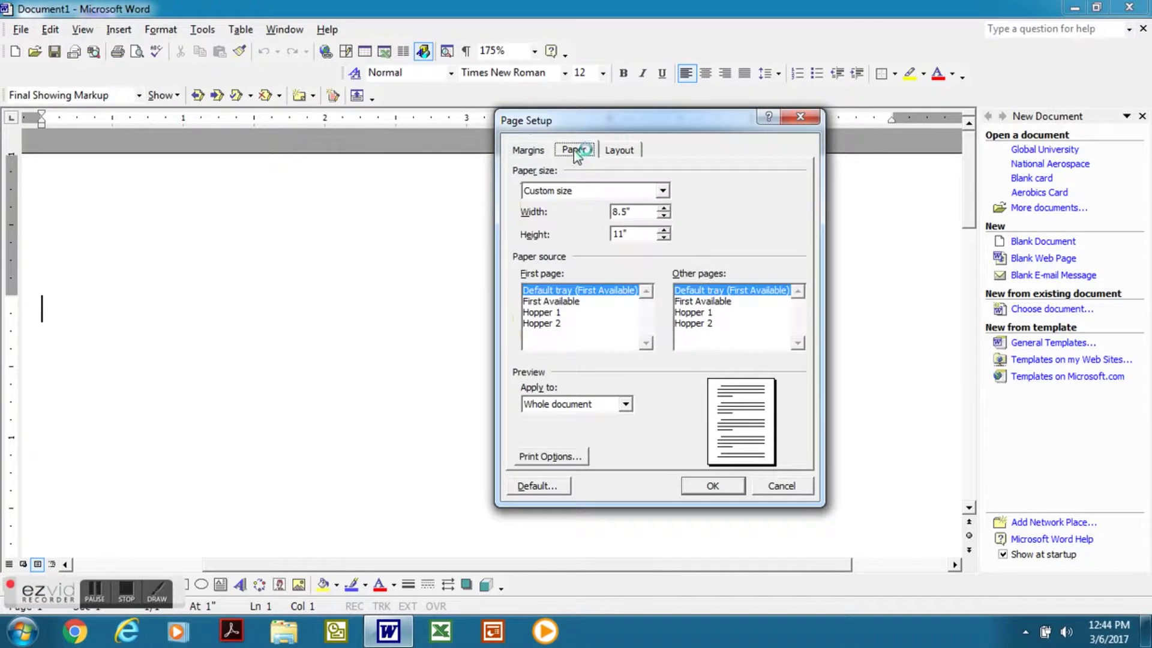
click(610, 192)
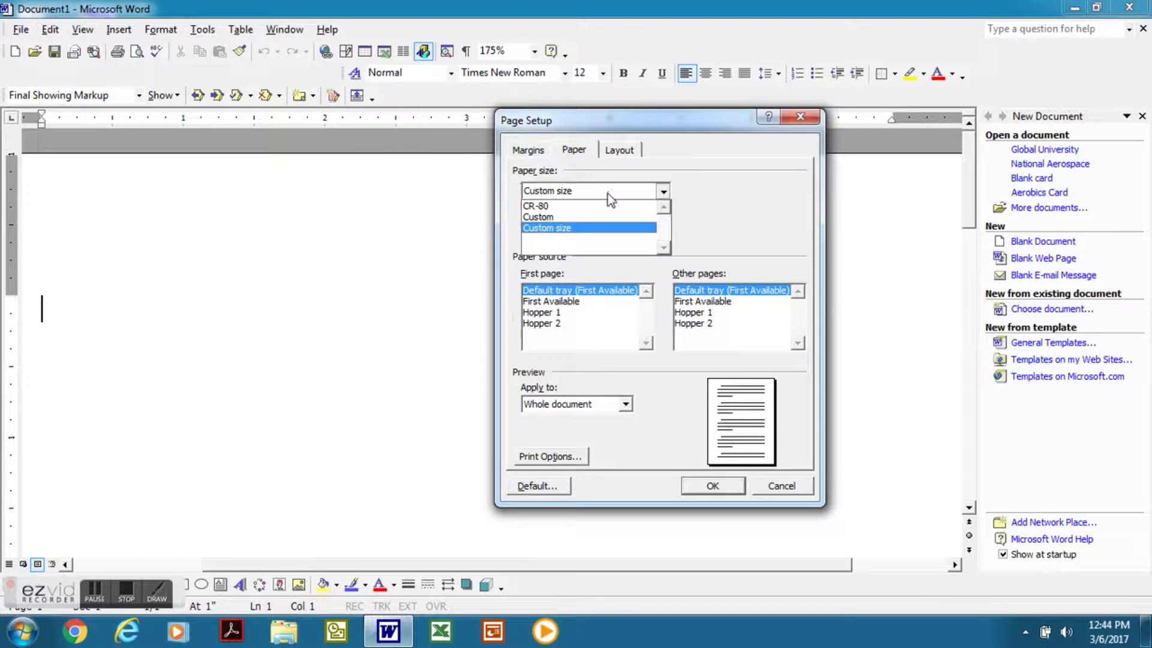
click(564, 207)
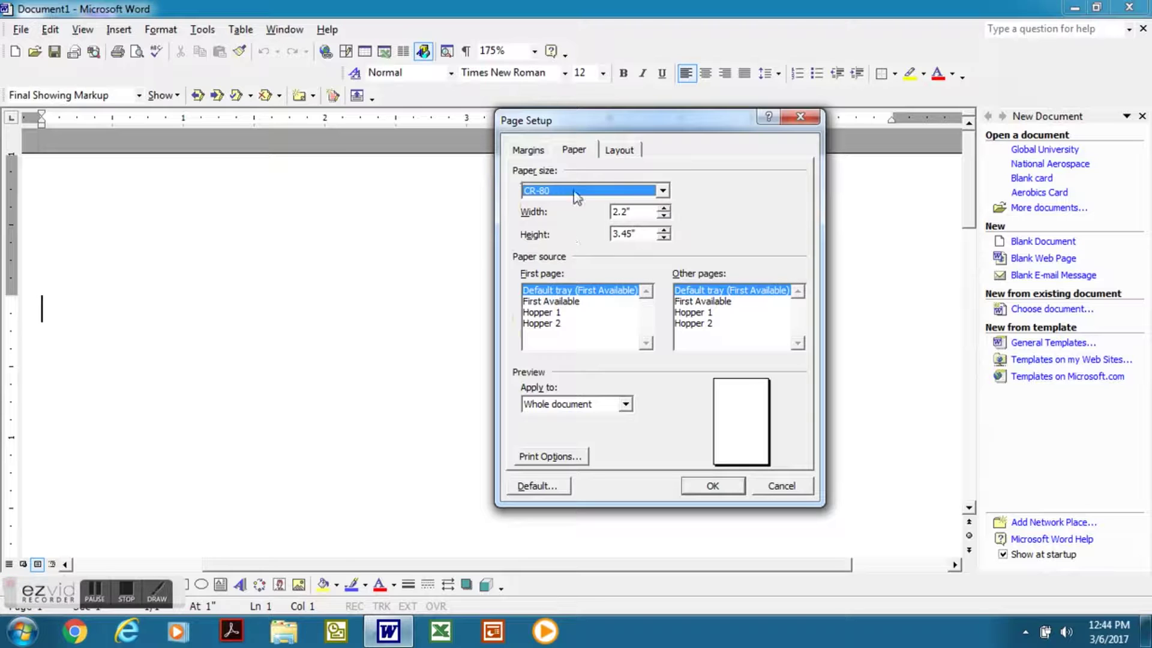
click(528, 150)
- Set the top, left, bottom and right margins all to 0
double_click(598, 186)
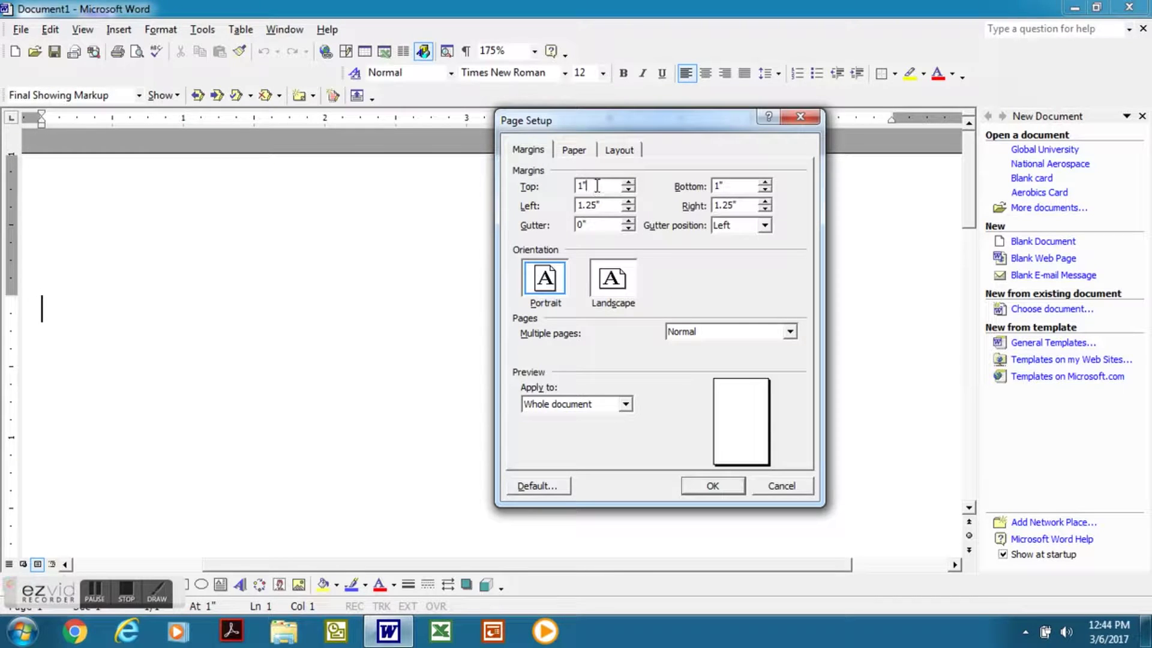
text(0)
drag(606, 205, 548, 207)
text(0)
drag(733, 186, 693, 187)
text(0)
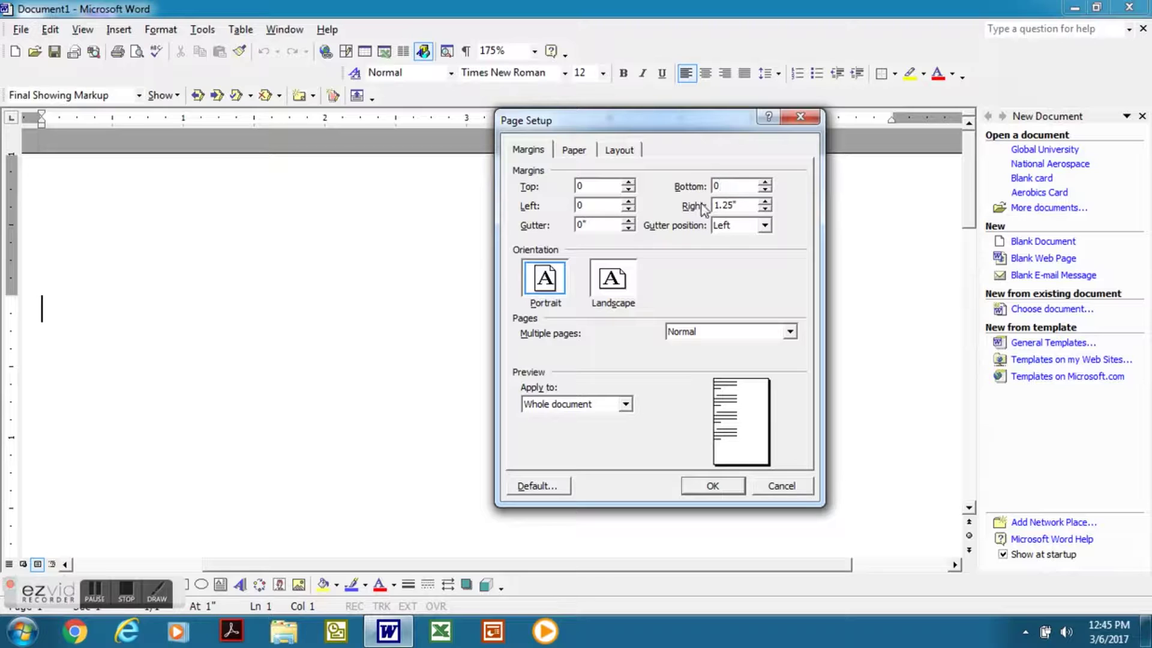
drag(744, 205, 683, 209)
text(0)
- Switch the card page to landscape orientation and apply the page settings
click(621, 276)
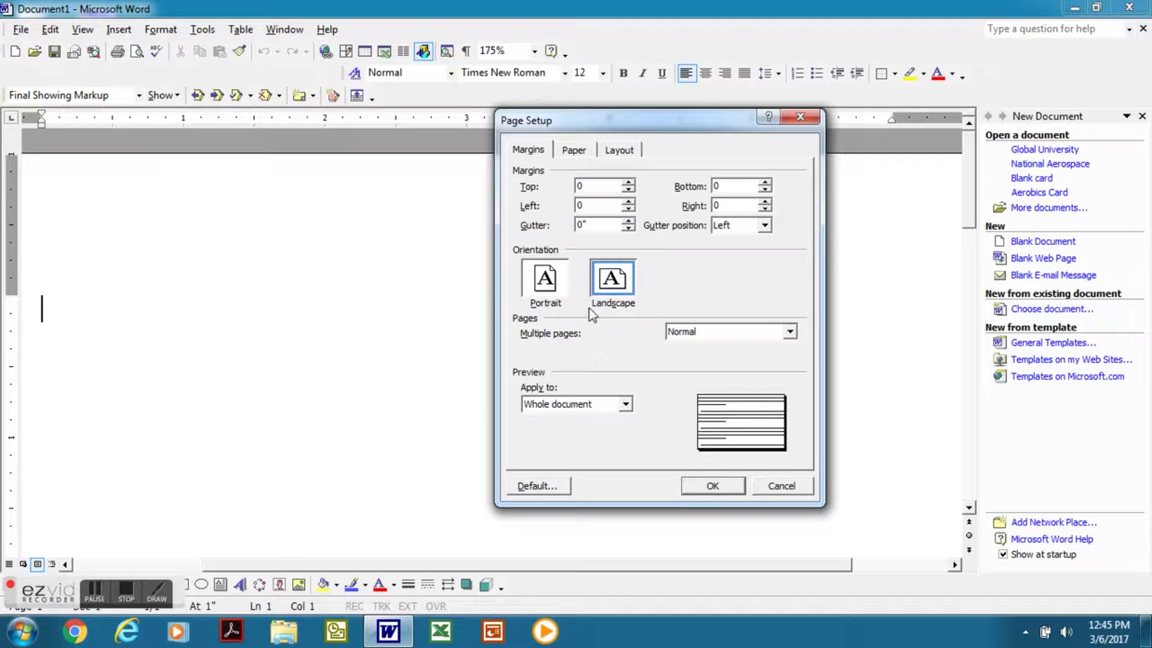
click(555, 285)
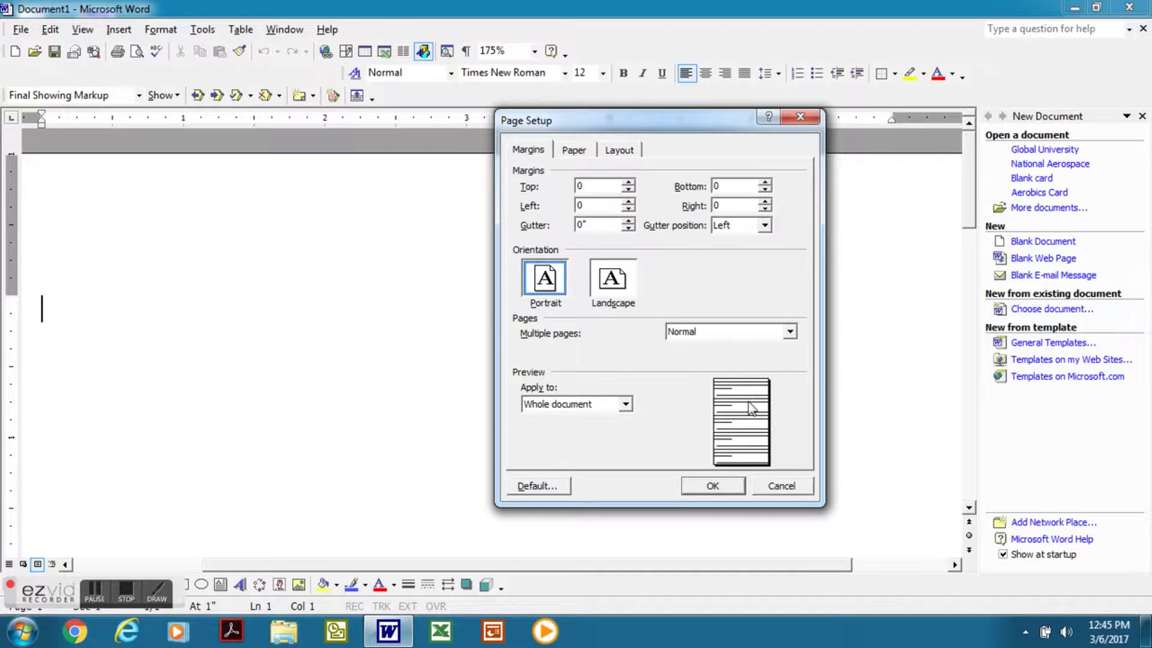
click(616, 293)
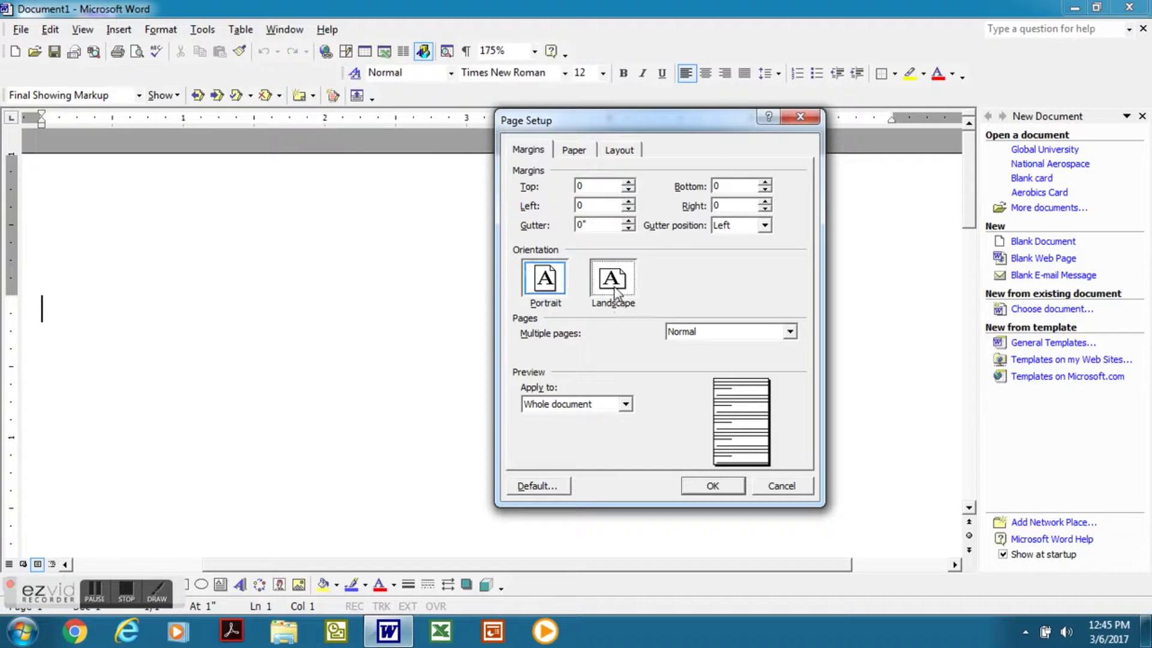
click(709, 486)
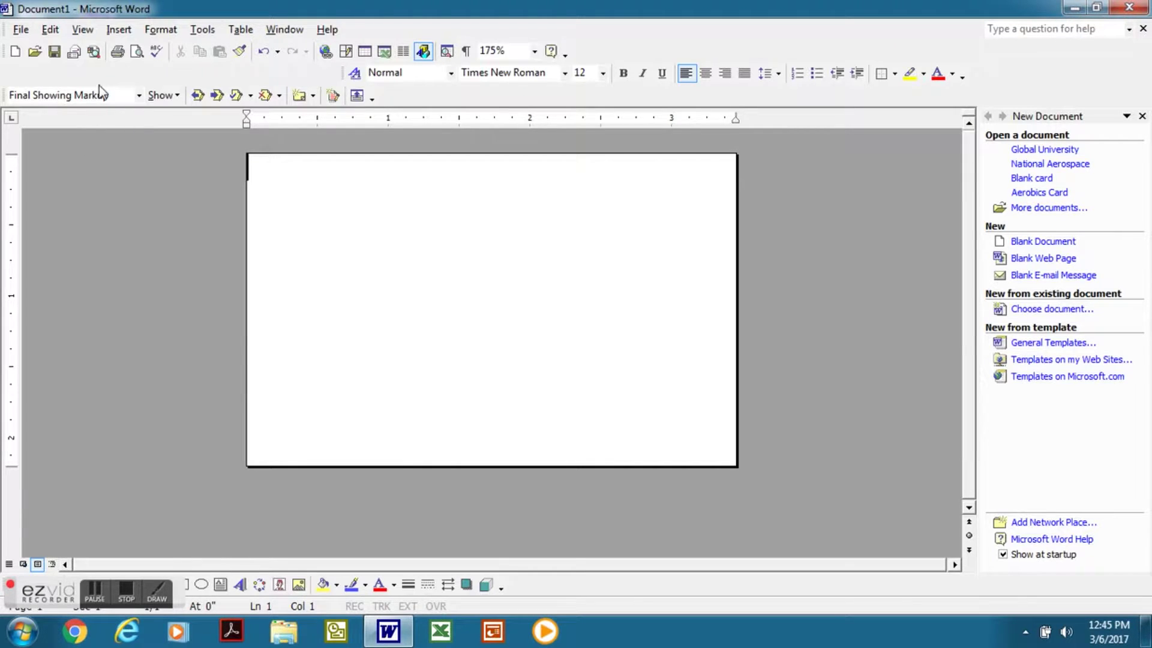
- Insert the superhero image (picture 4) from Card Printer Artwork and stretch it across the card
click(119, 30)
mouse_move(145, 48)
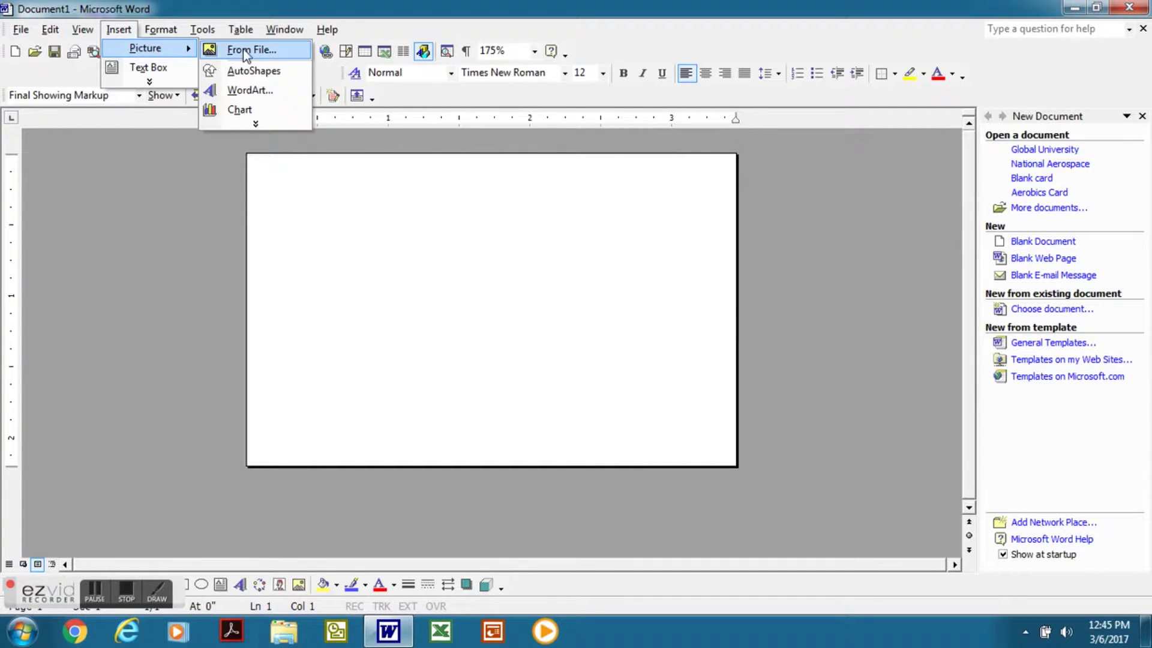
click(246, 52)
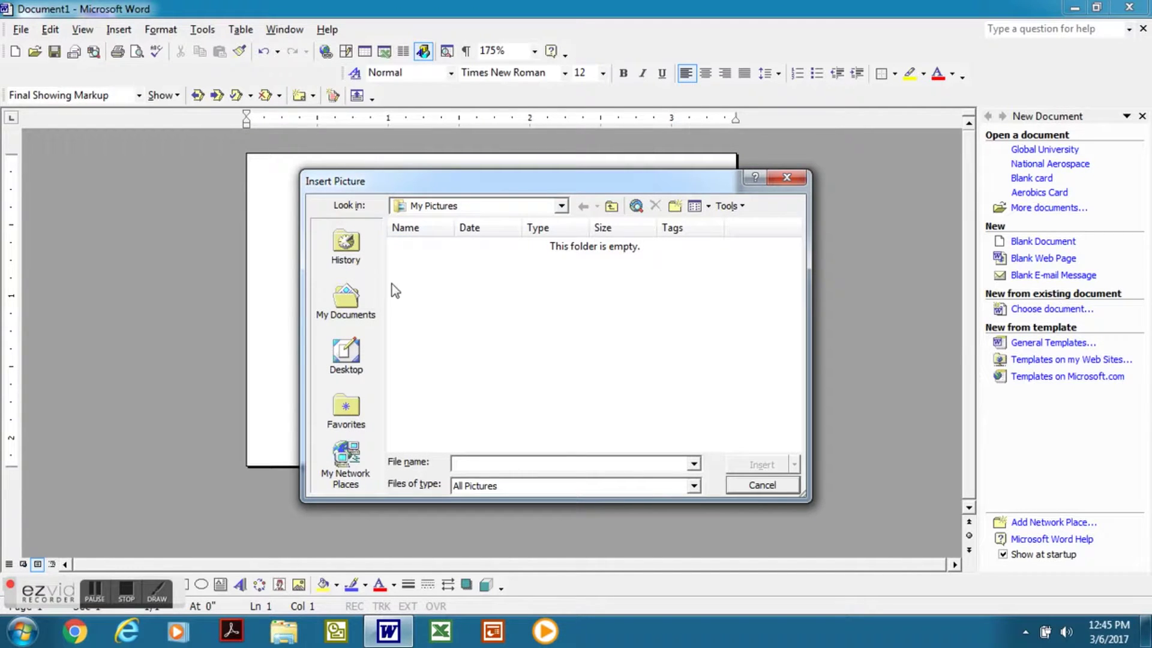
click(348, 357)
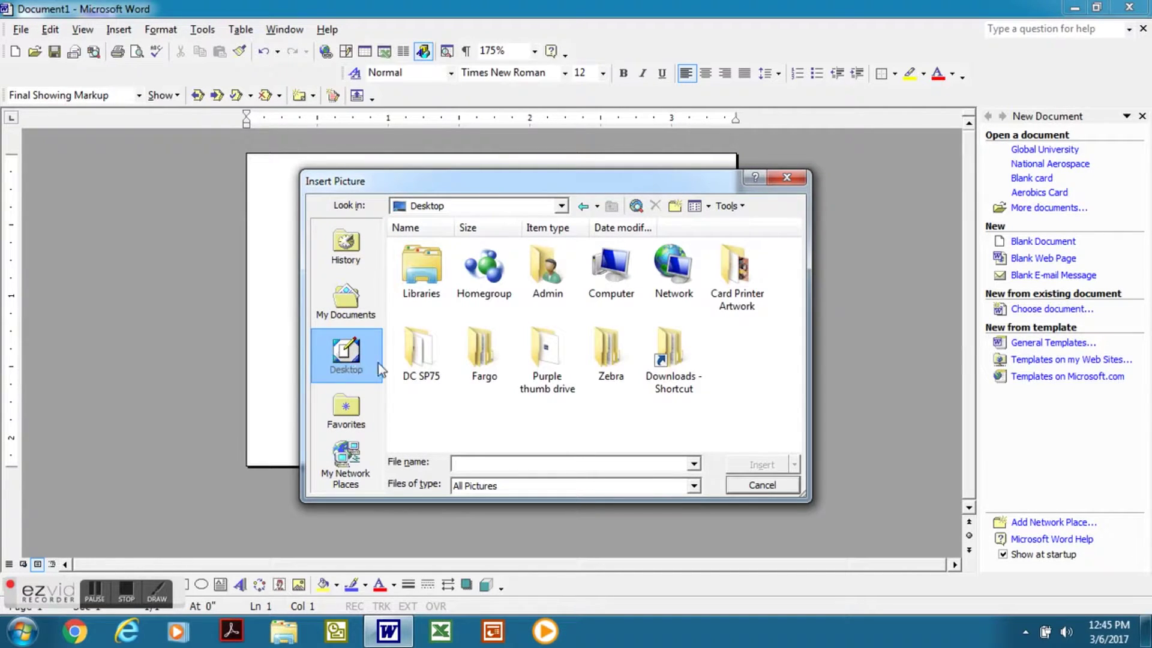
double_click(738, 294)
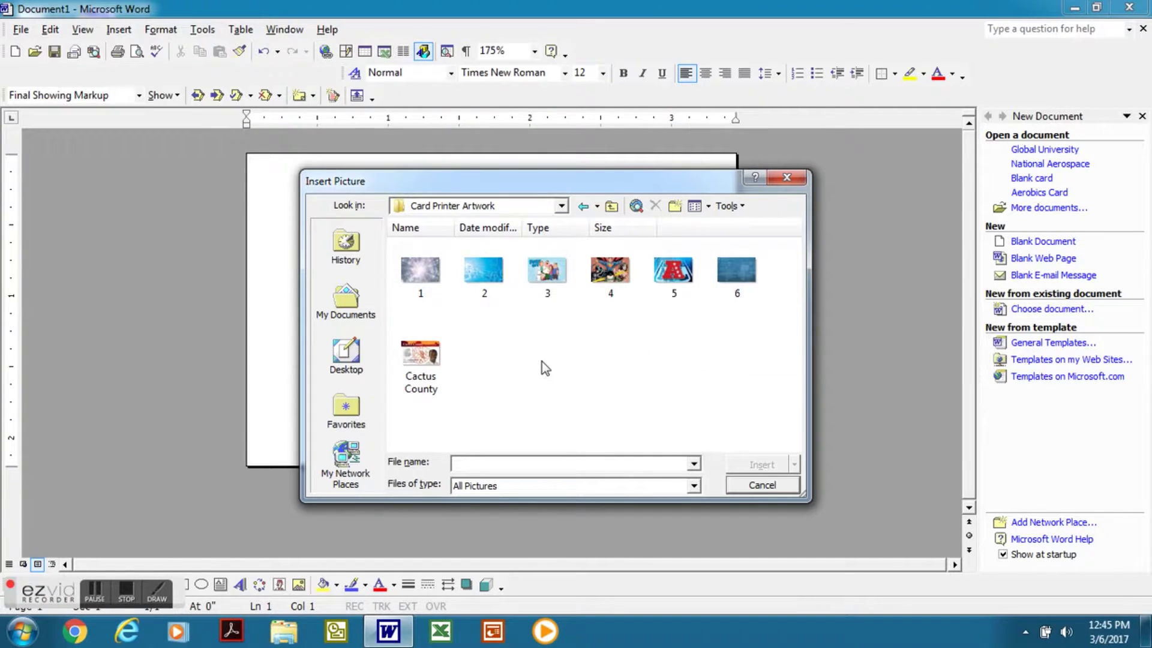
click(611, 273)
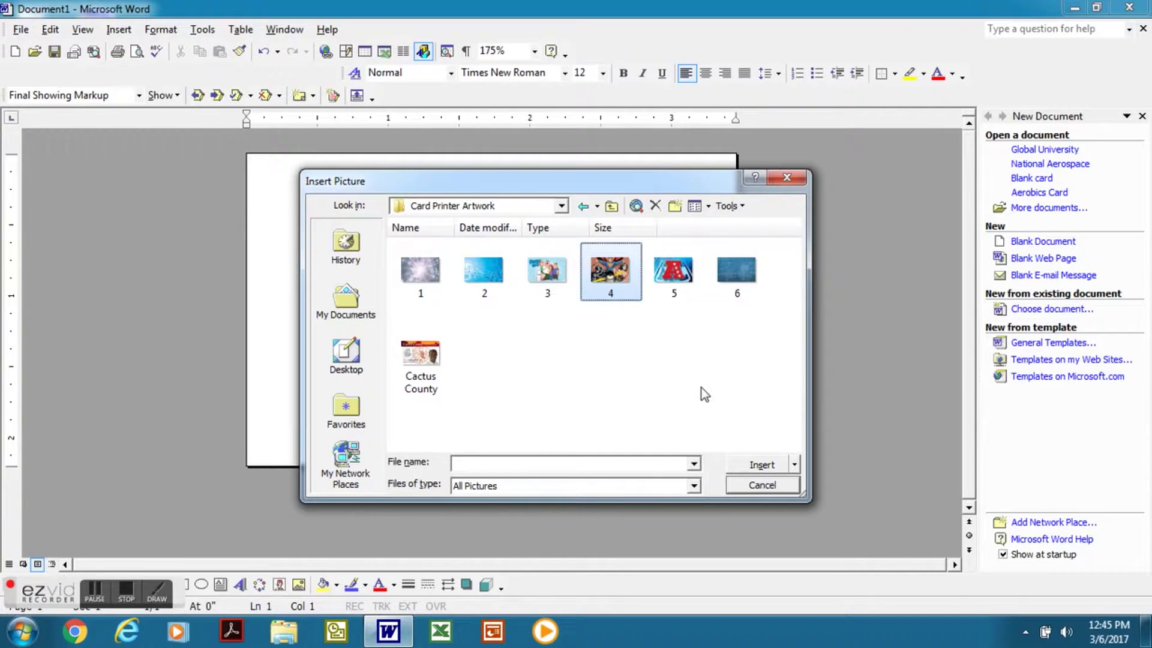
click(761, 466)
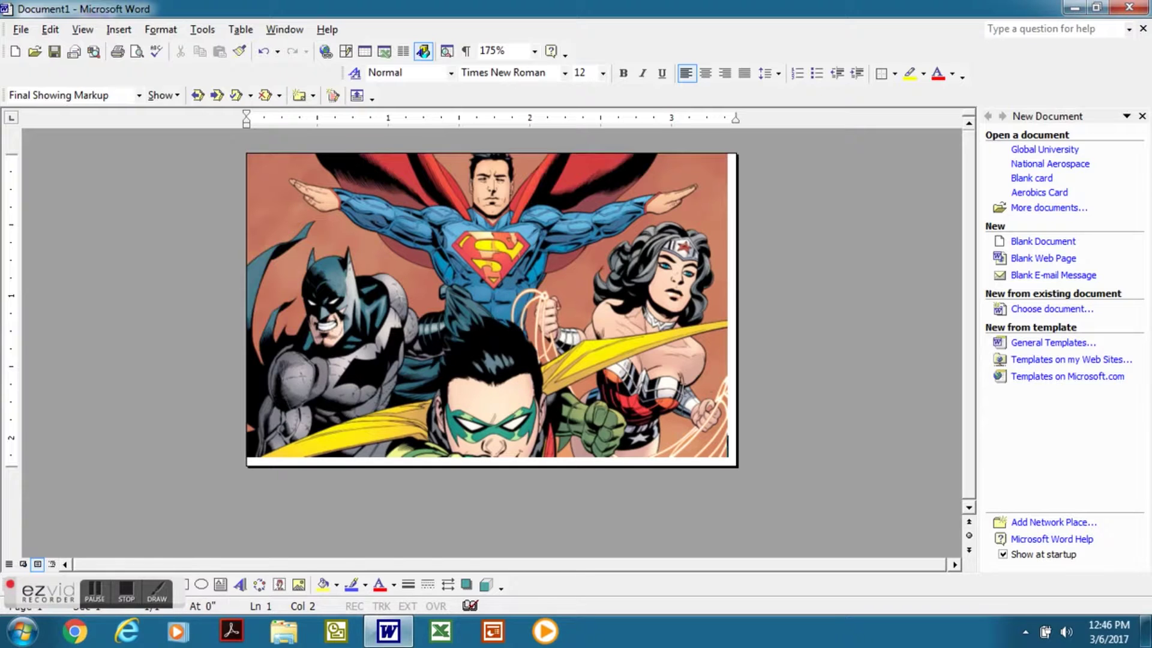
click(686, 398)
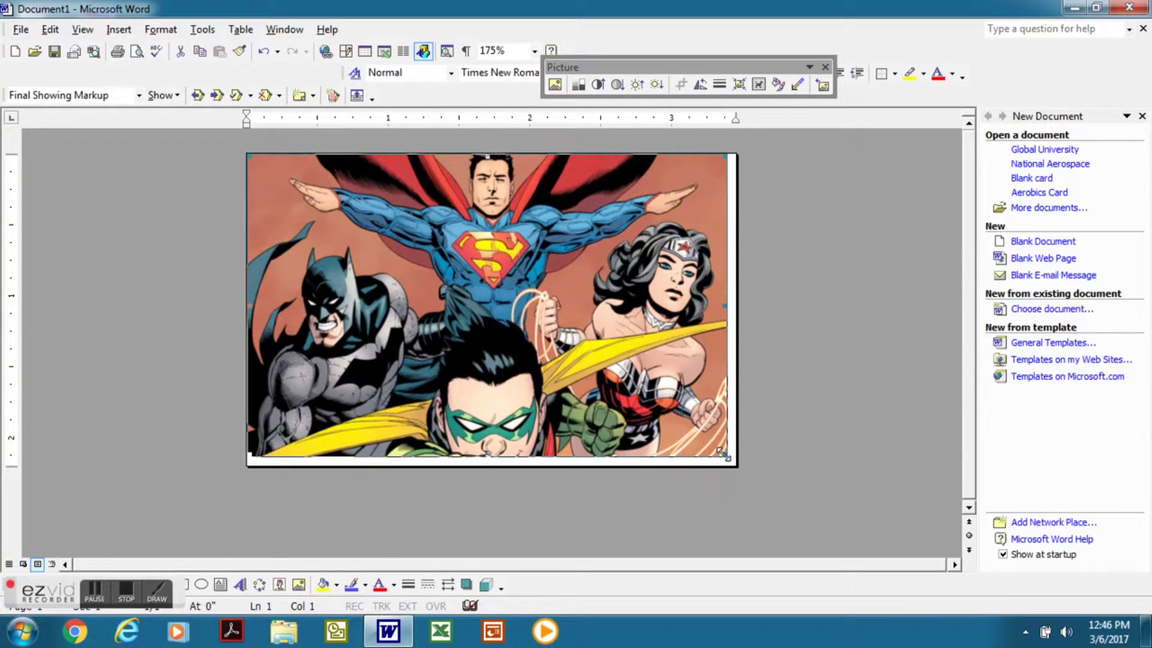
drag(724, 455, 740, 468)
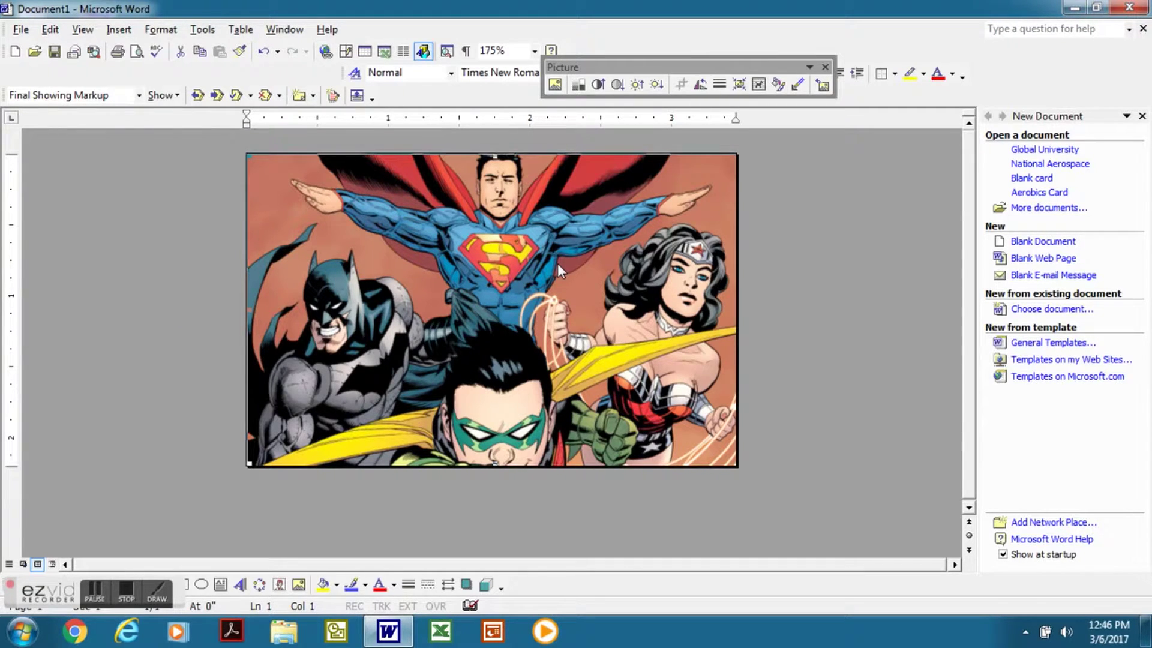
- Print the superhero card on the HDPii printer in landscape, then add a second blank page
click(22, 31)
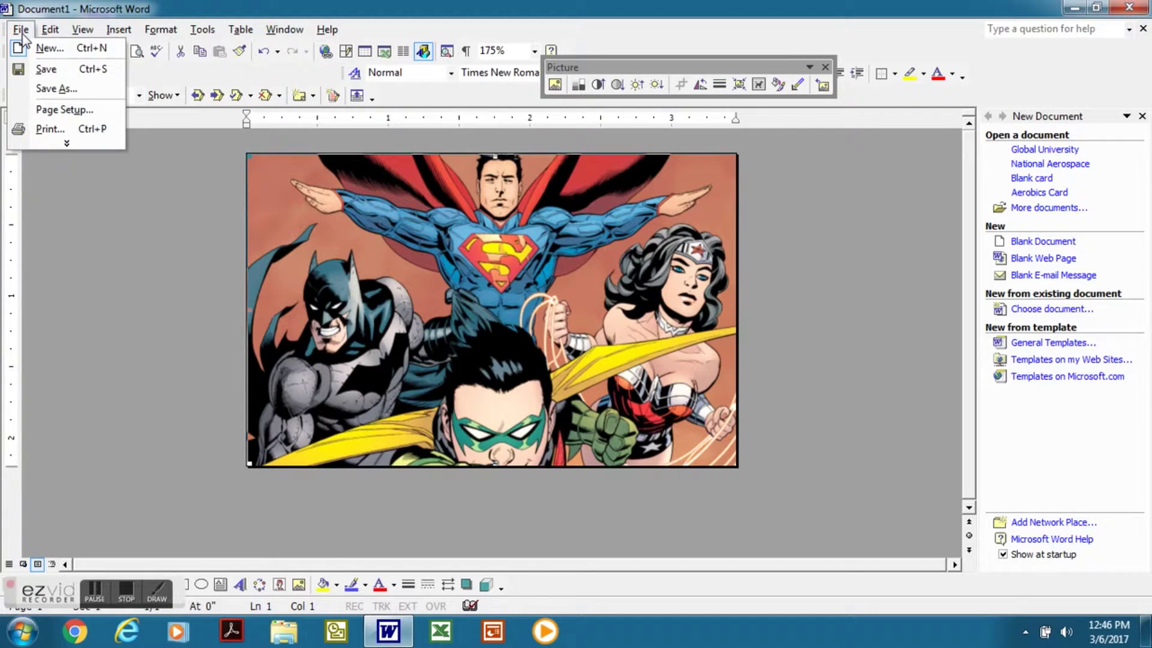
click(45, 125)
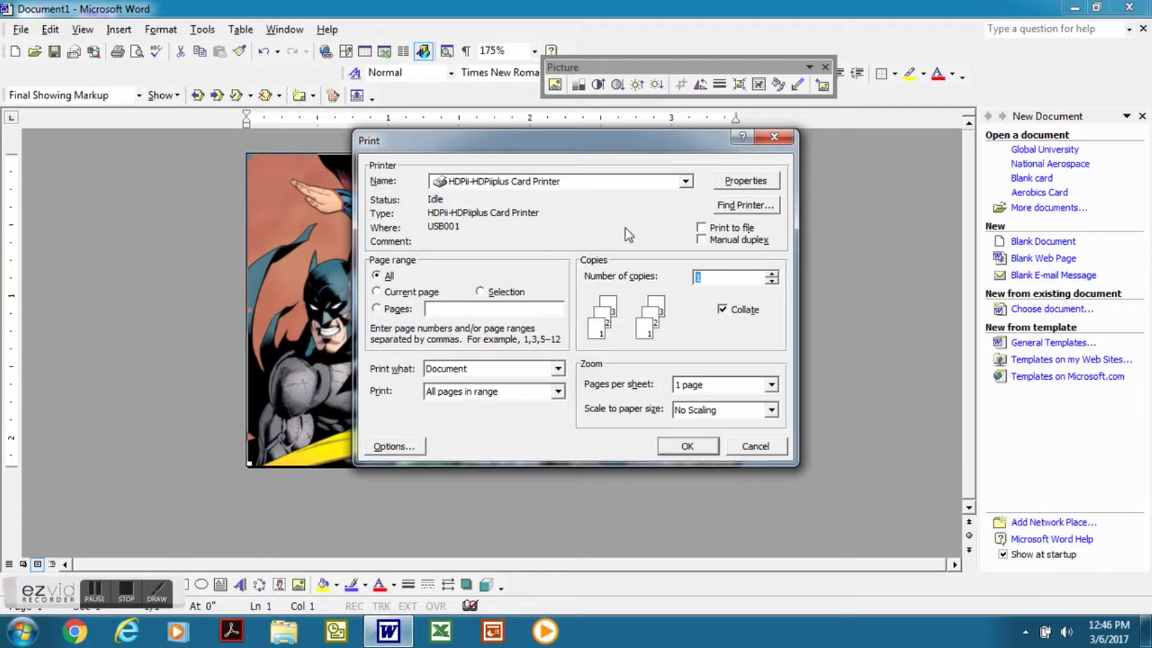
click(745, 186)
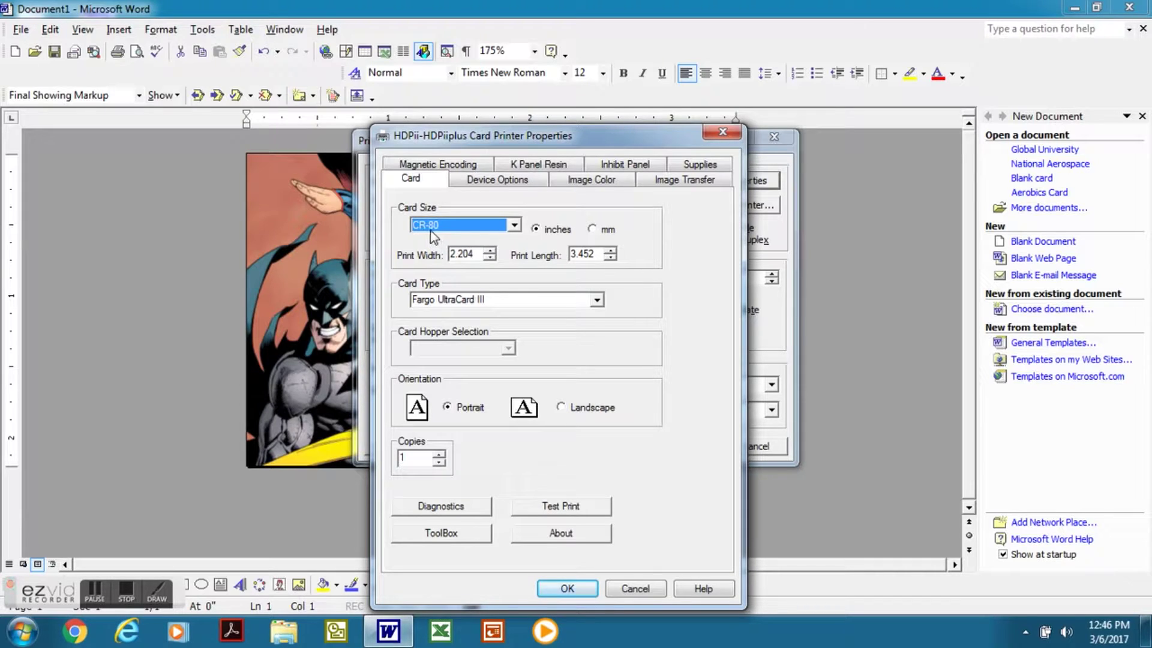
click(561, 408)
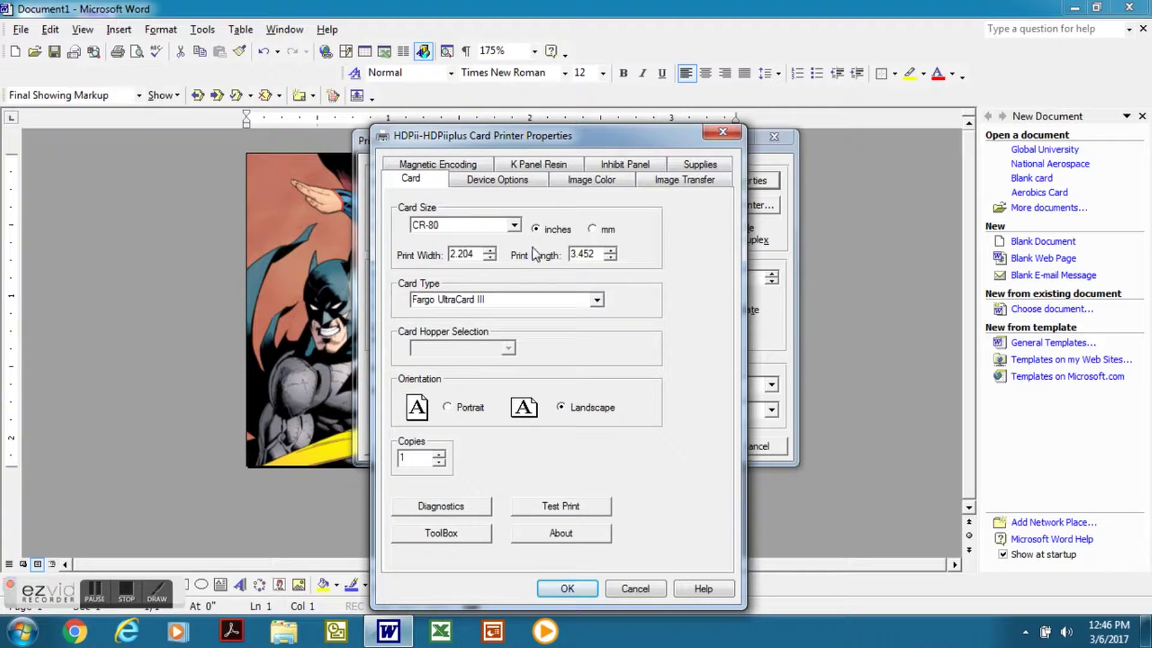
click(568, 589)
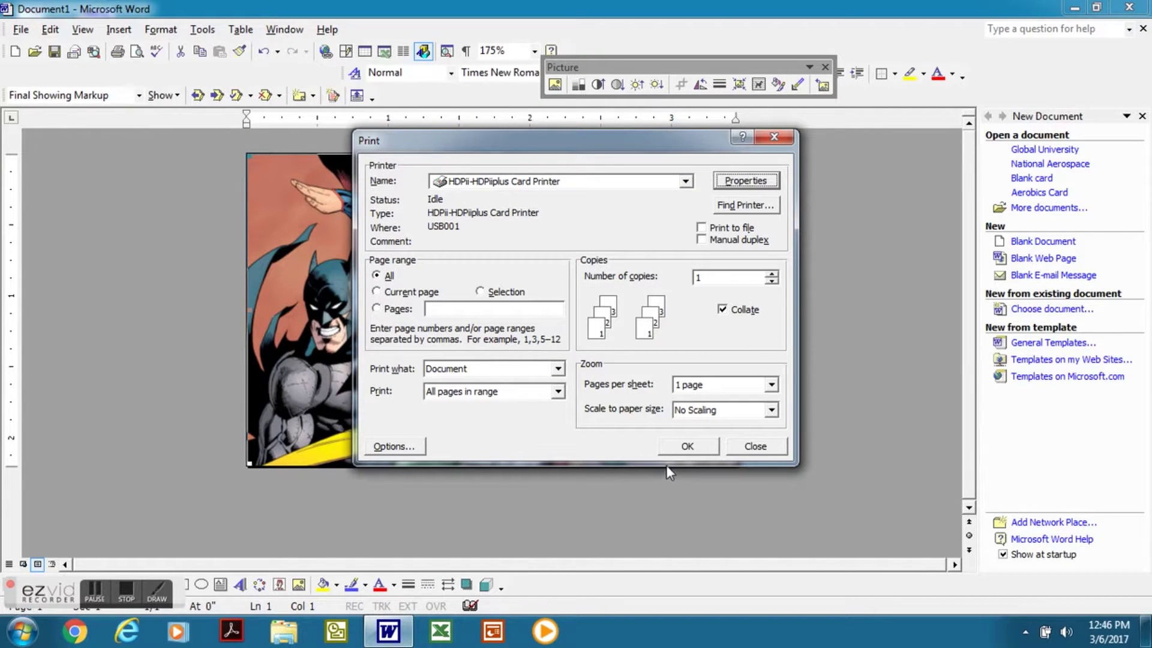
click(687, 447)
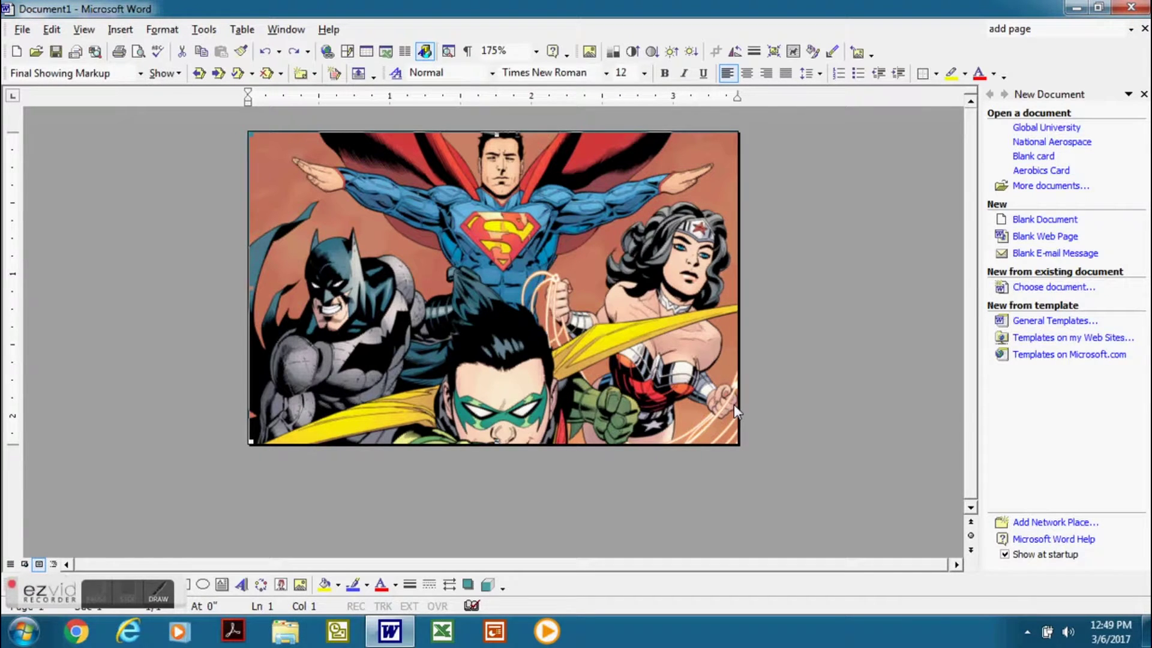
key(ctrl+Return)
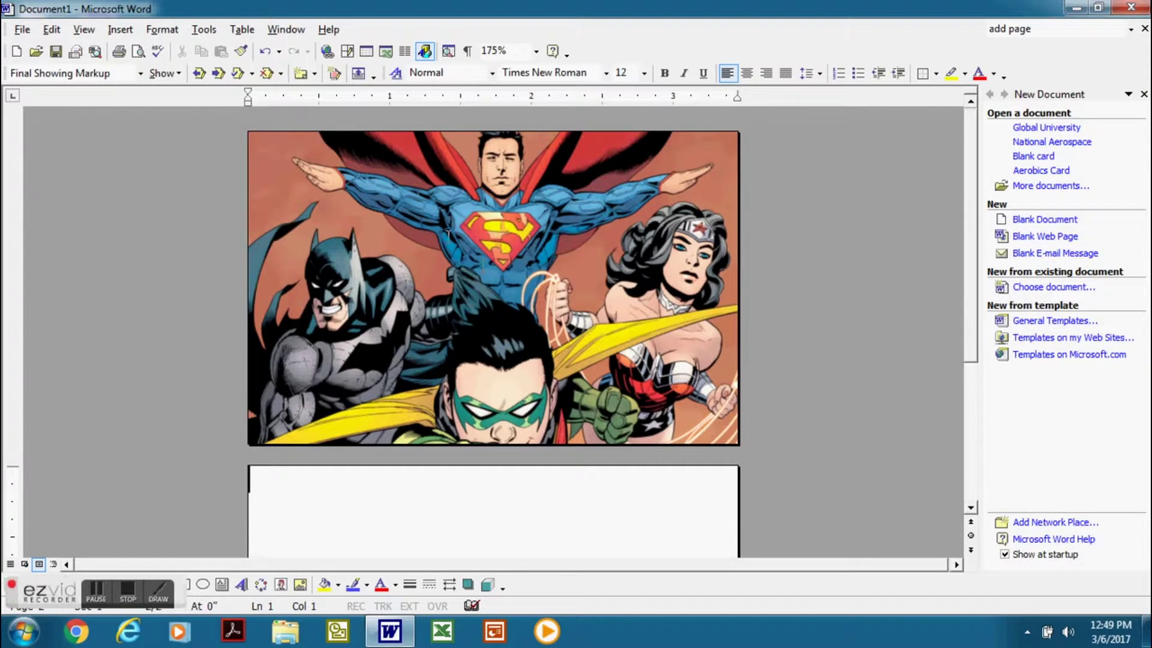
- Insert the blue abstract picture 2 on page two and enlarge it to fill the card
click(123, 30)
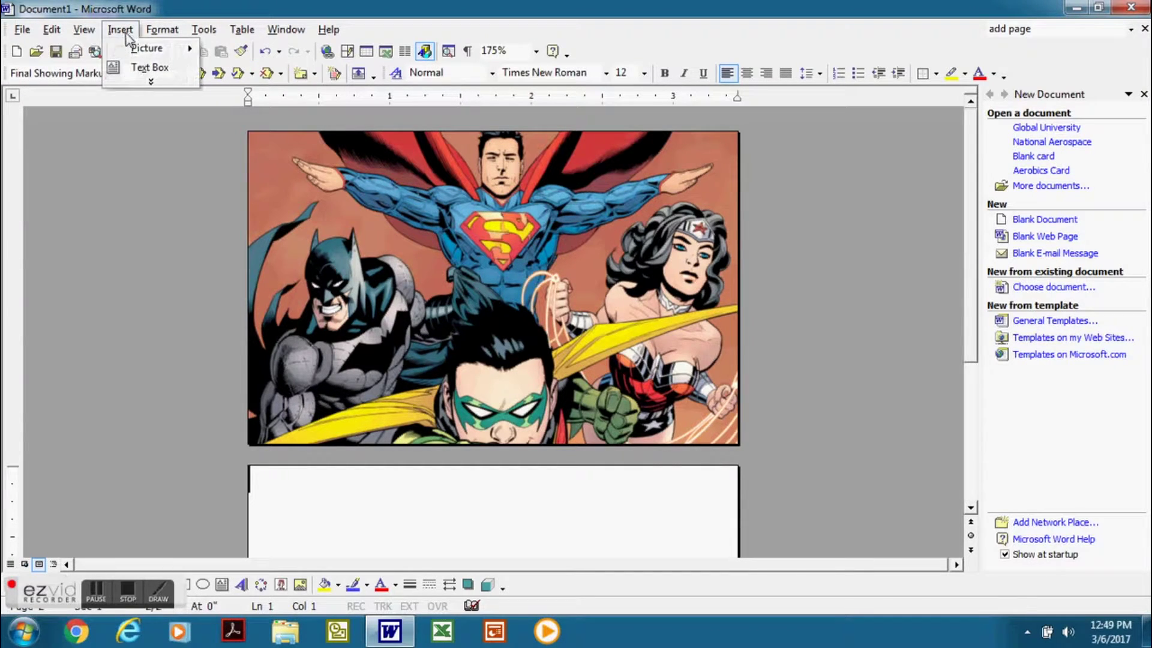
mouse_move(146, 49)
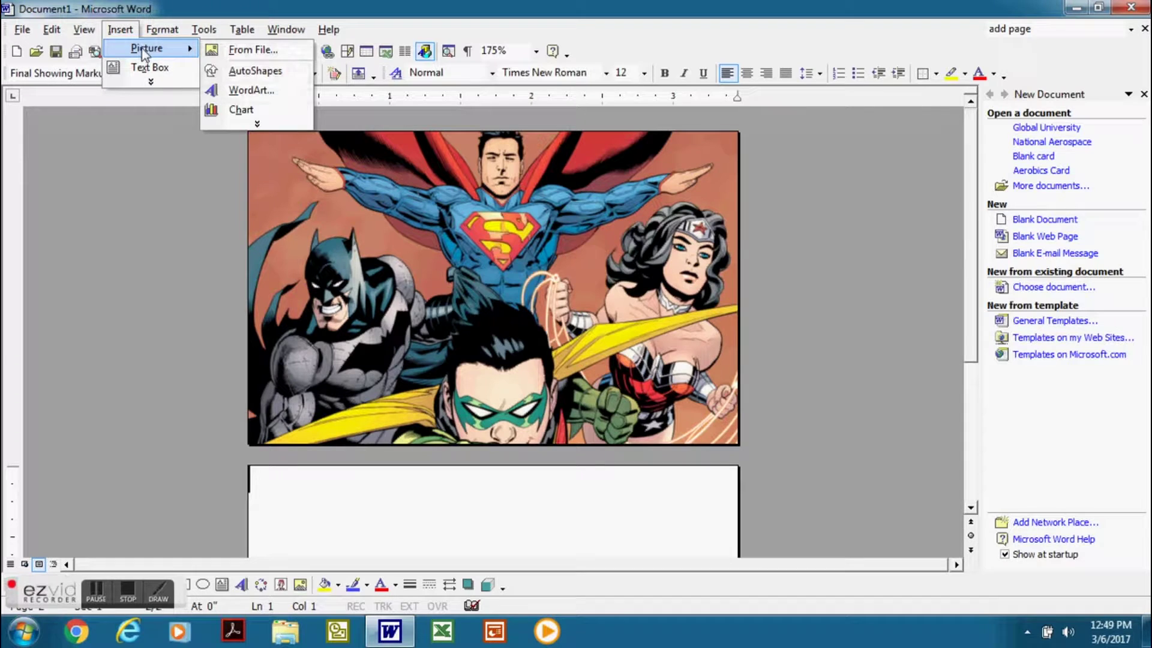
click(240, 50)
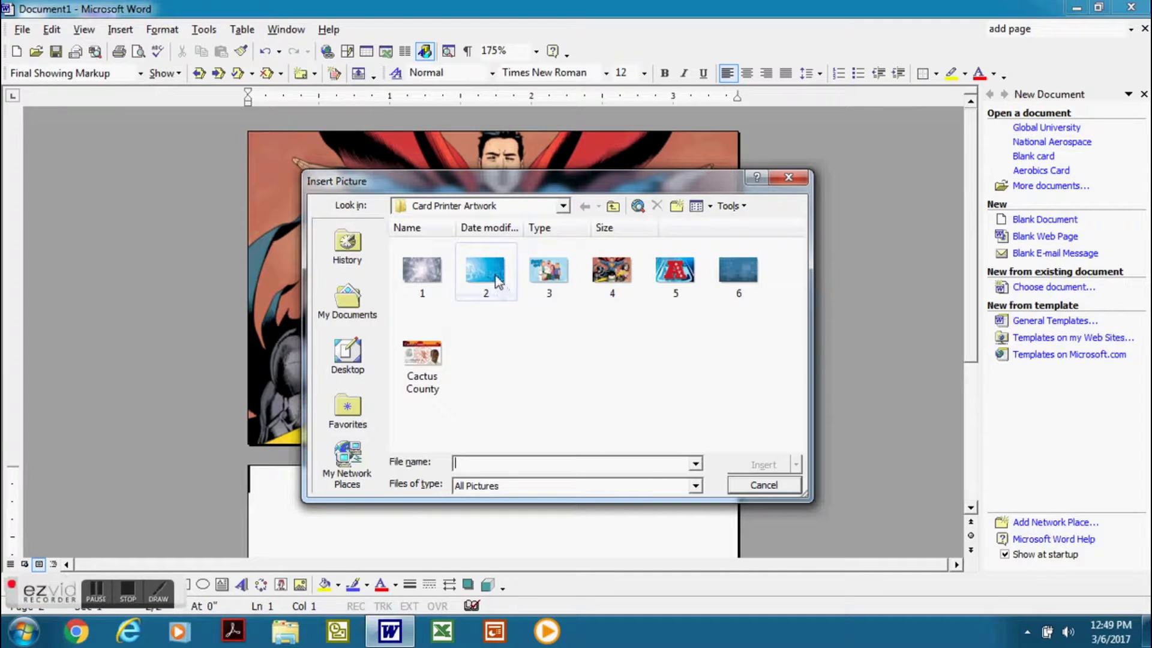
click(500, 294)
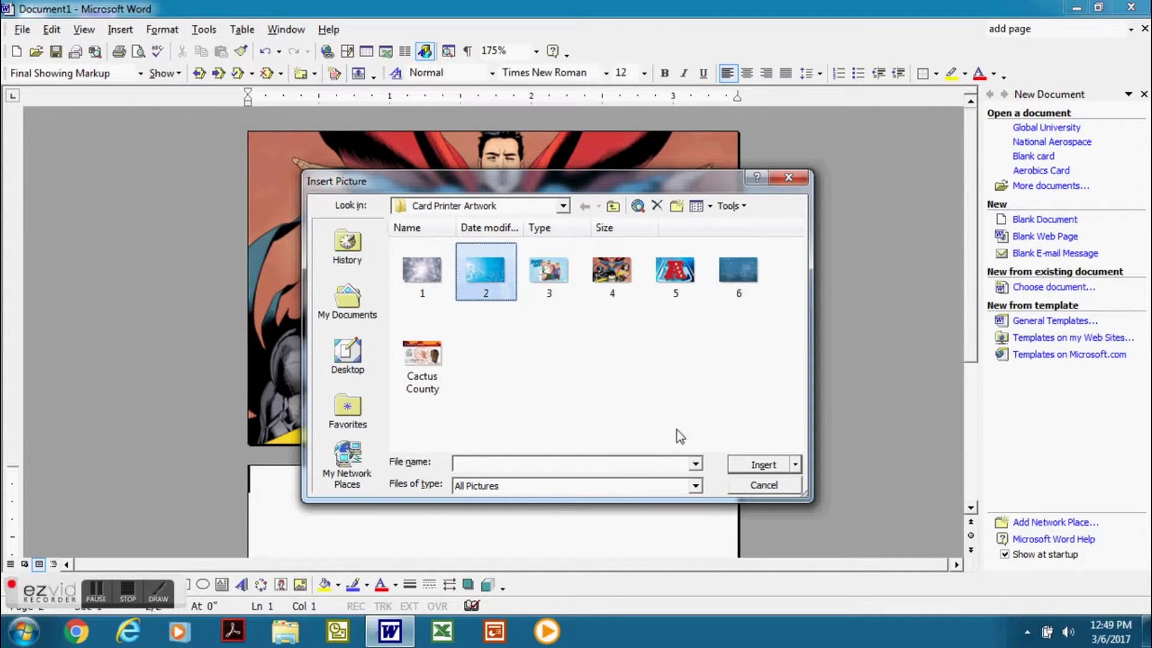
click(759, 464)
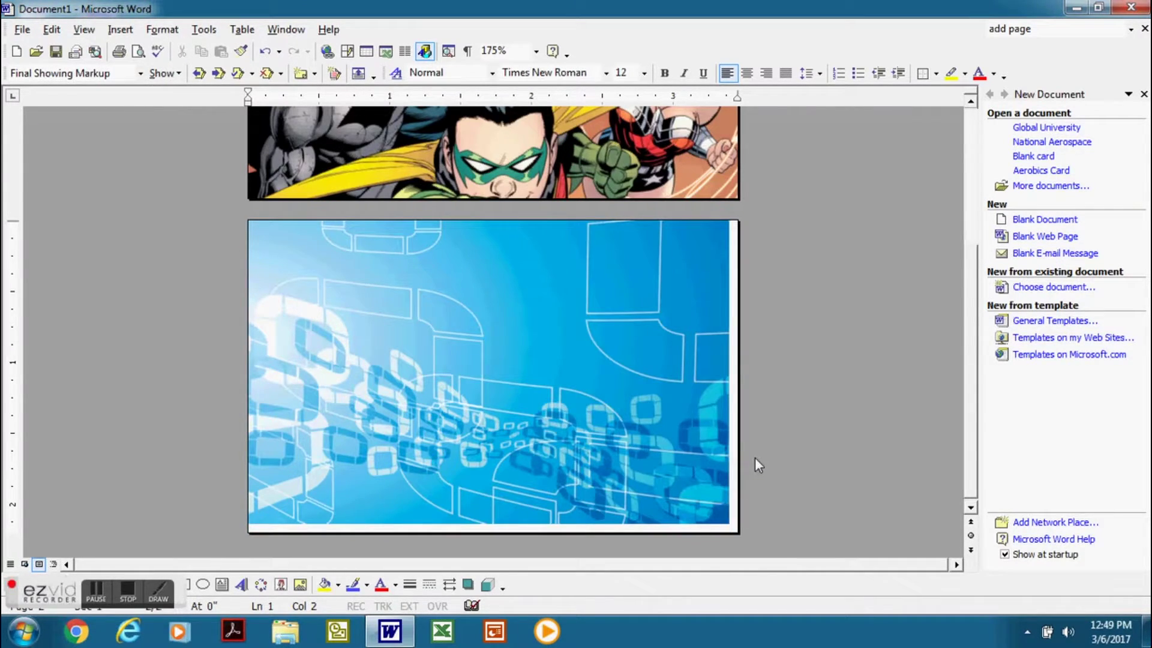
click(697, 459)
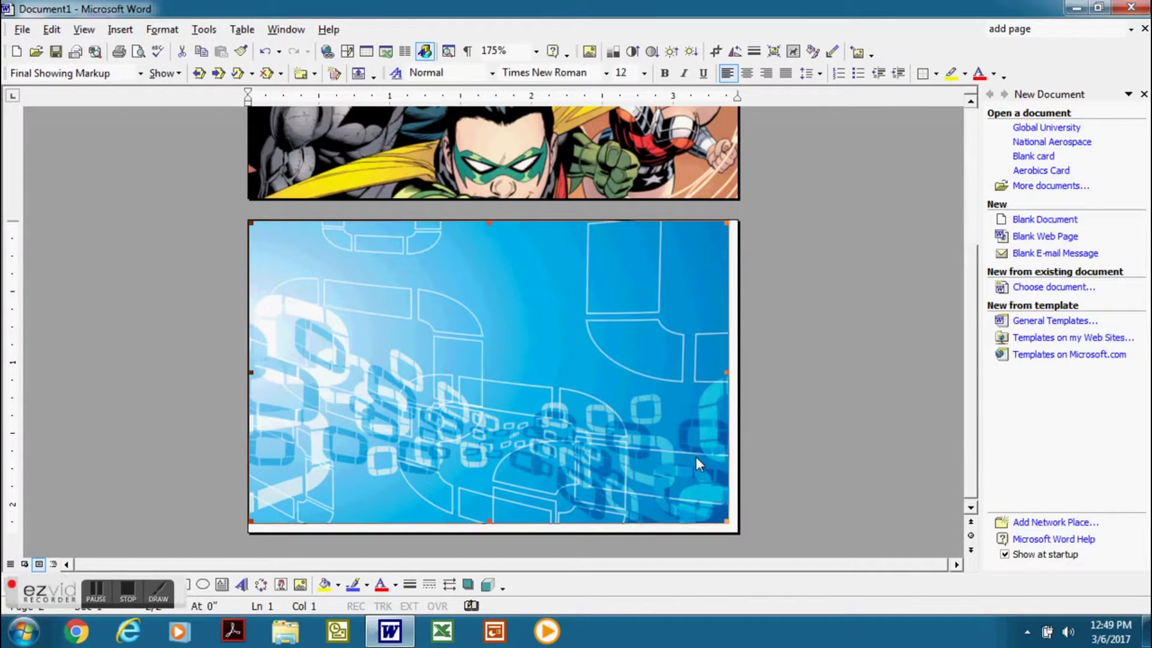
drag(728, 522, 739, 532)
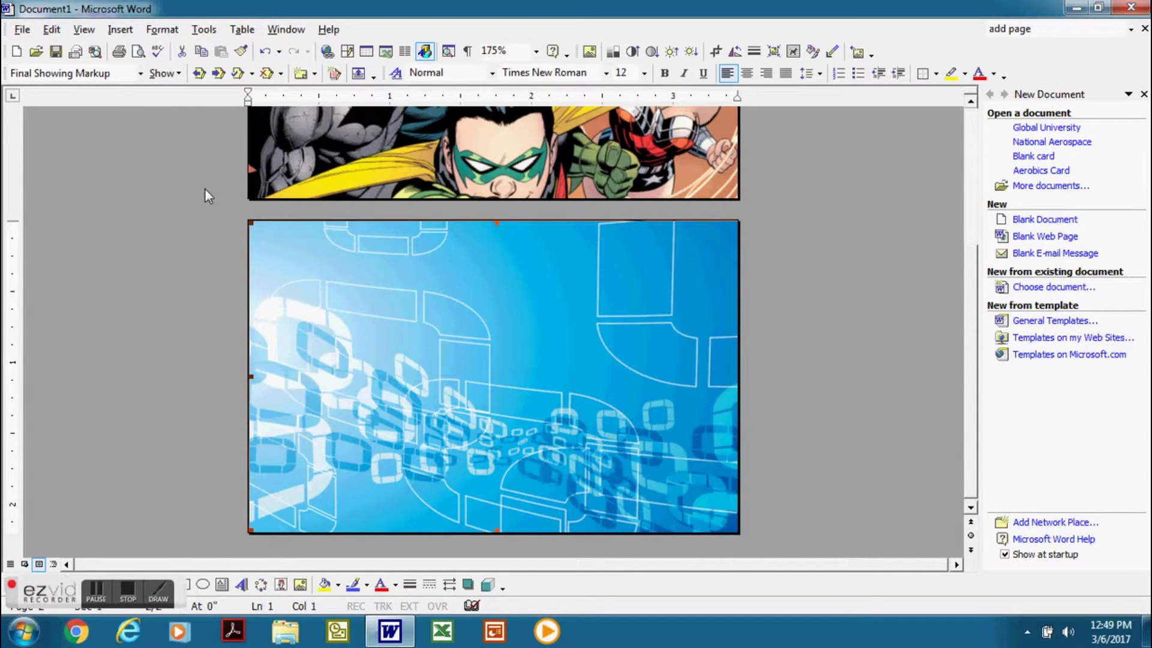
click(22, 29)
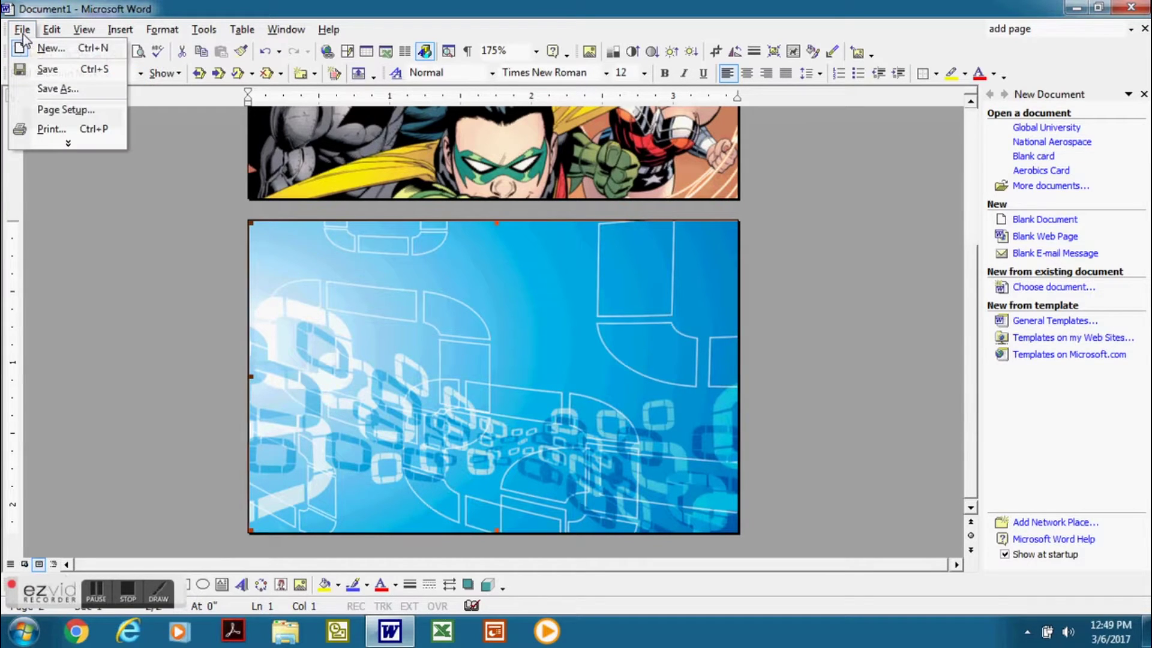
- Enable Print Both Sides in the HDPii printer properties and print the two-page card
click(51, 129)
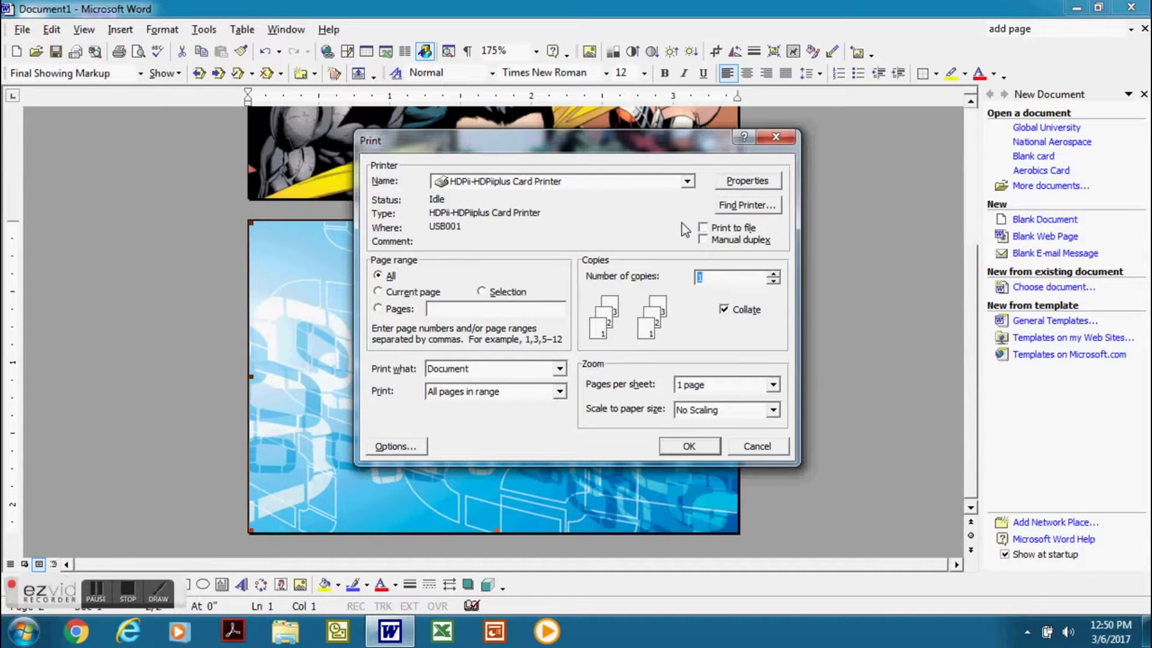
click(746, 183)
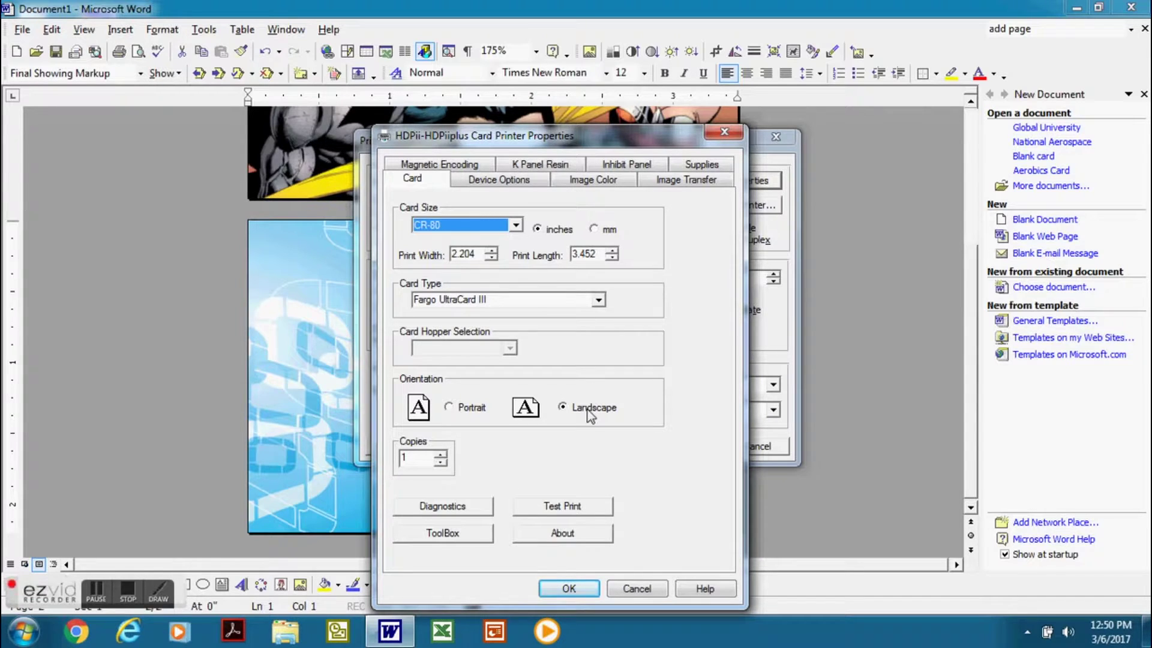
click(499, 180)
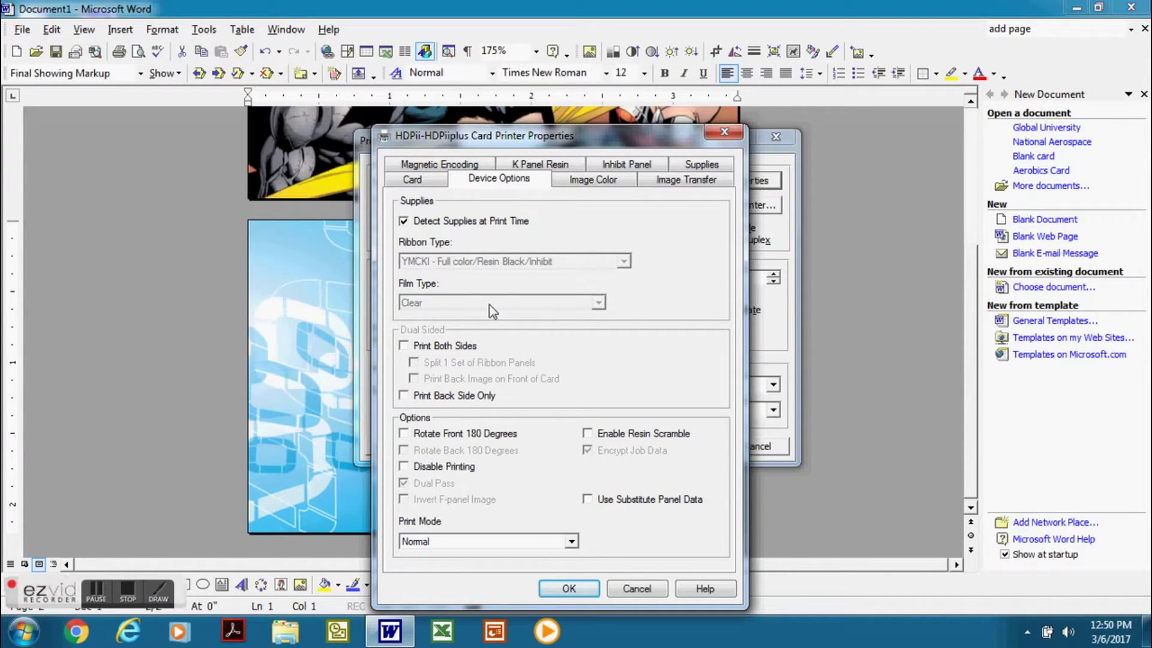
click(405, 346)
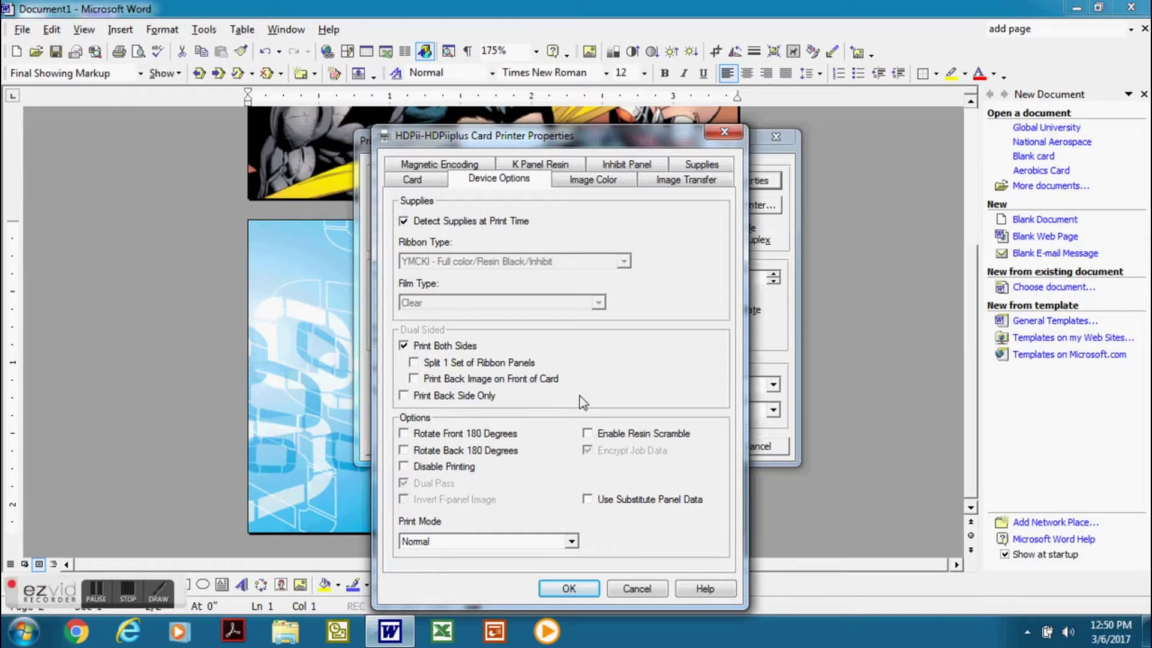
click(567, 588)
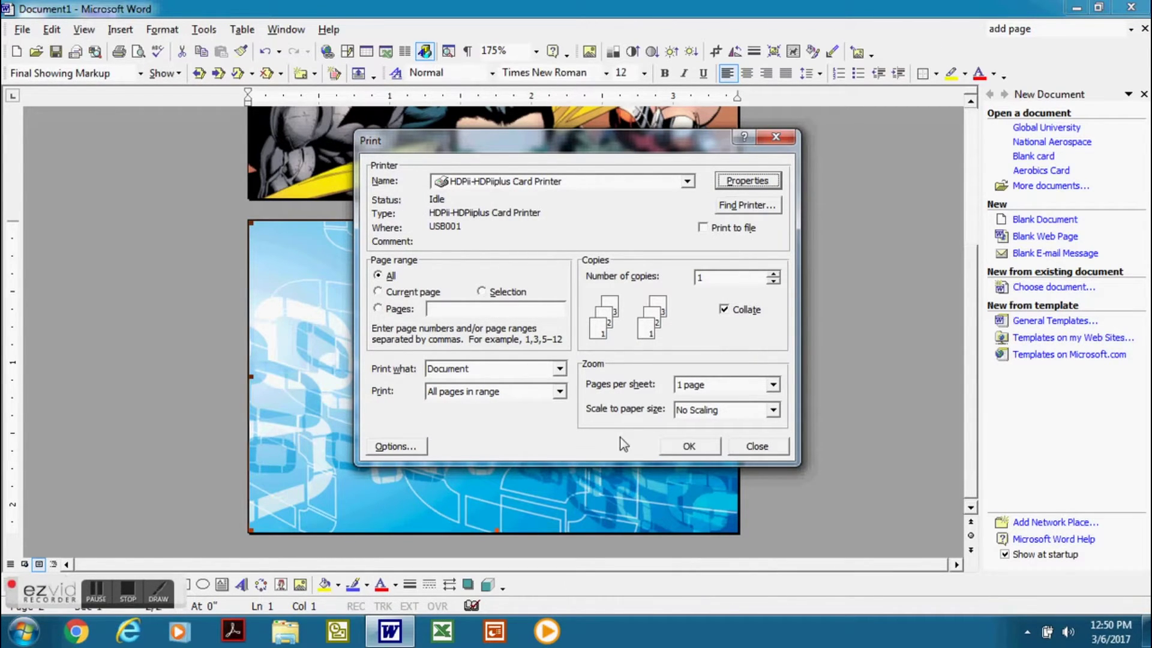
click(693, 446)
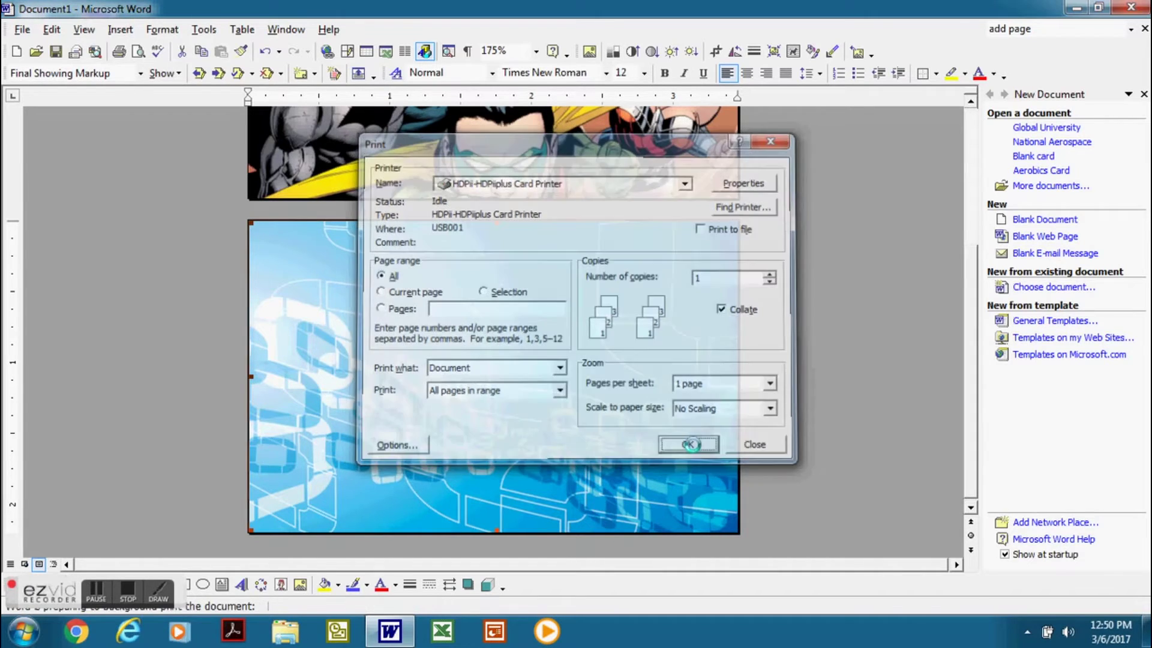